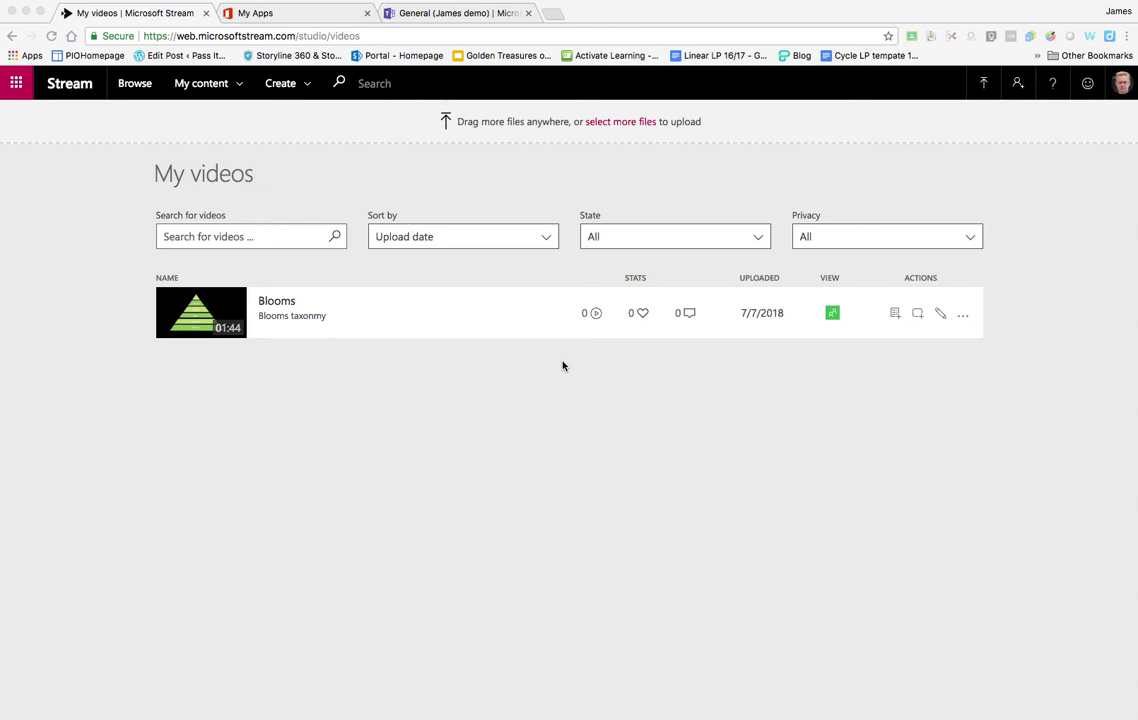
# Step: Return from the Office 365 apps page to Stream, open My videos, and show the Create menu
pyautogui.click(305, 15)
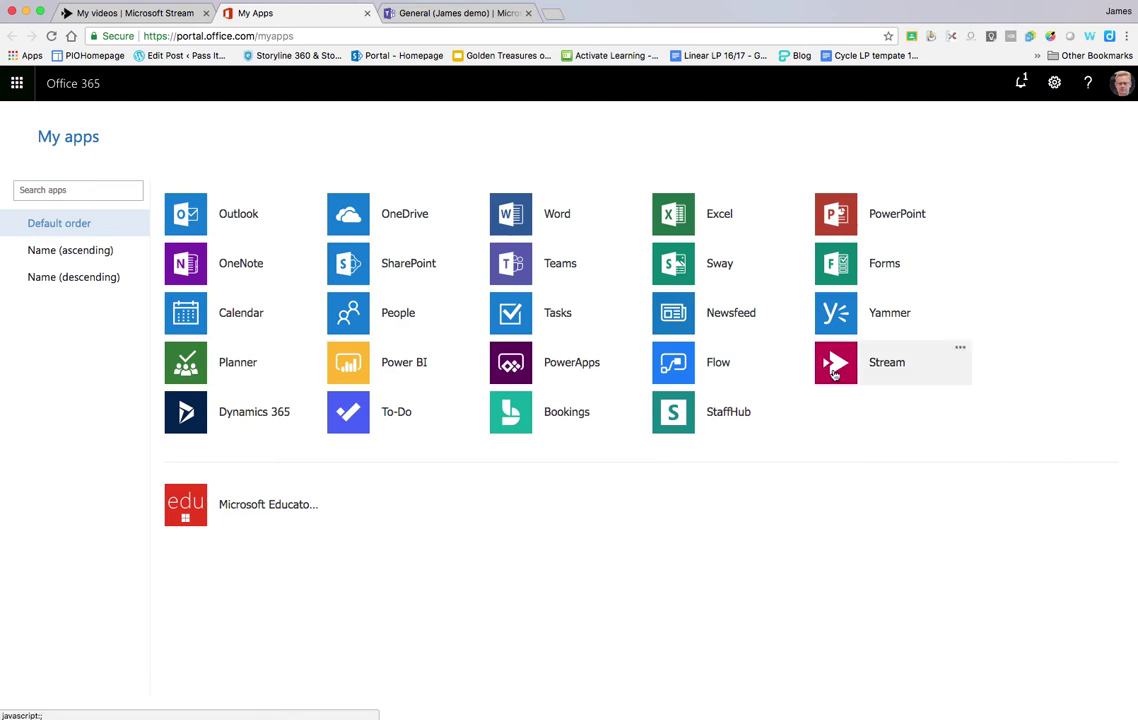
pyautogui.click(152, 14)
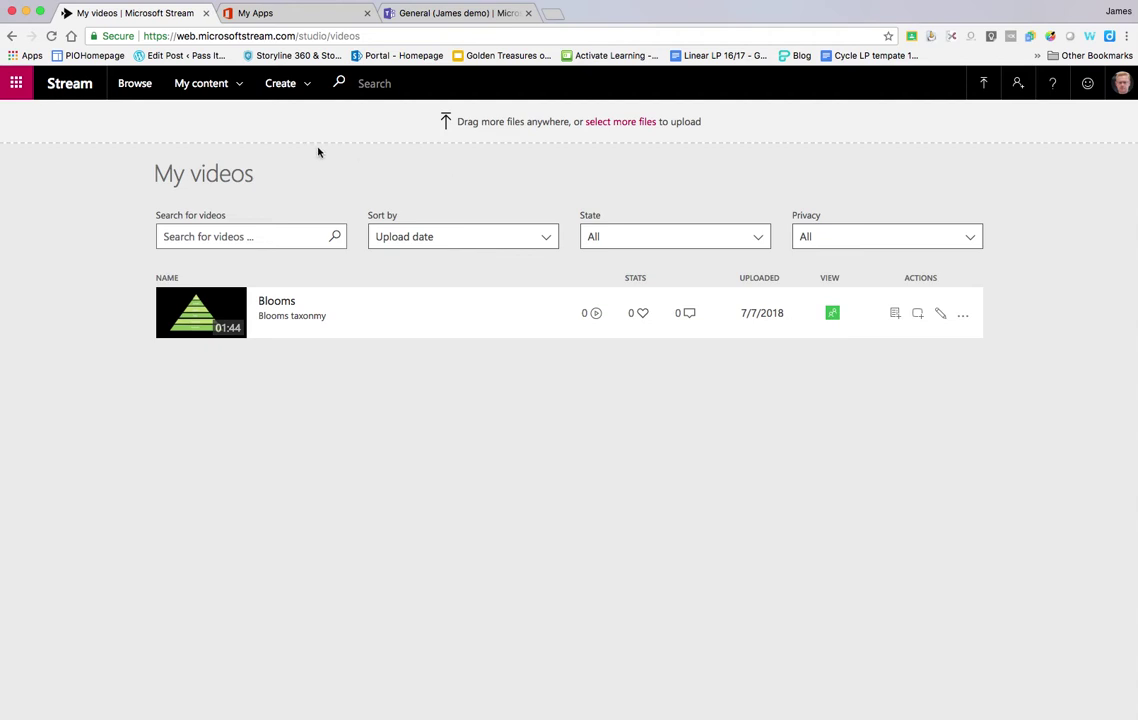
pyautogui.click(132, 86)
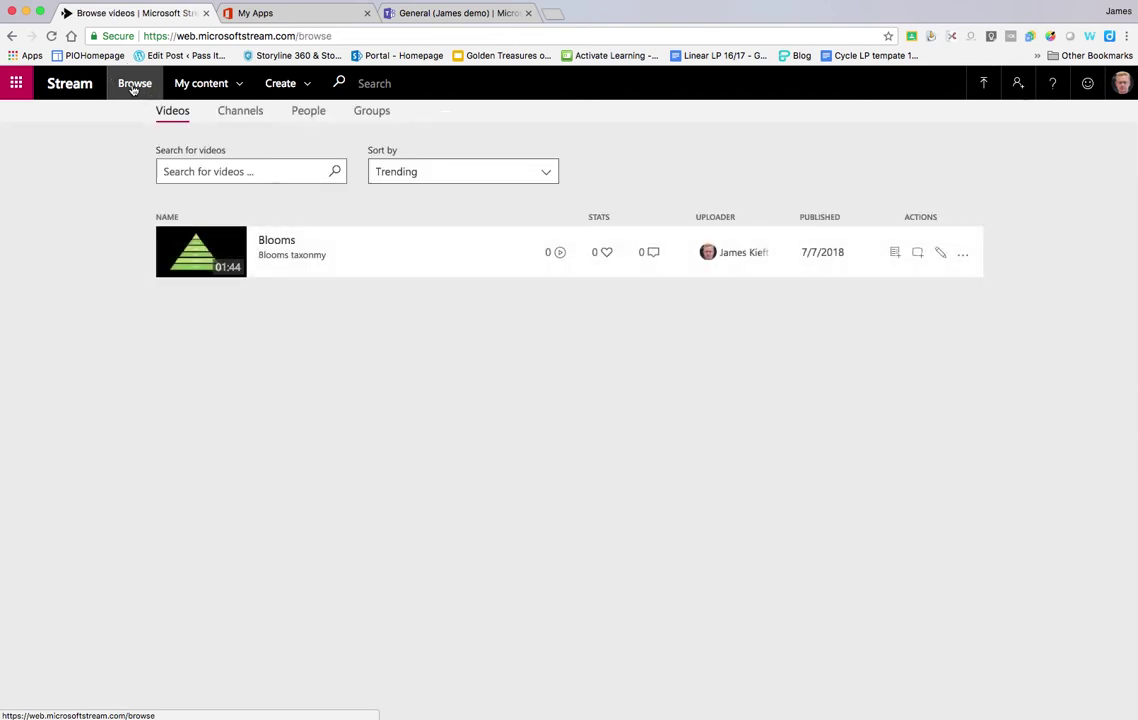
pyautogui.click(193, 88)
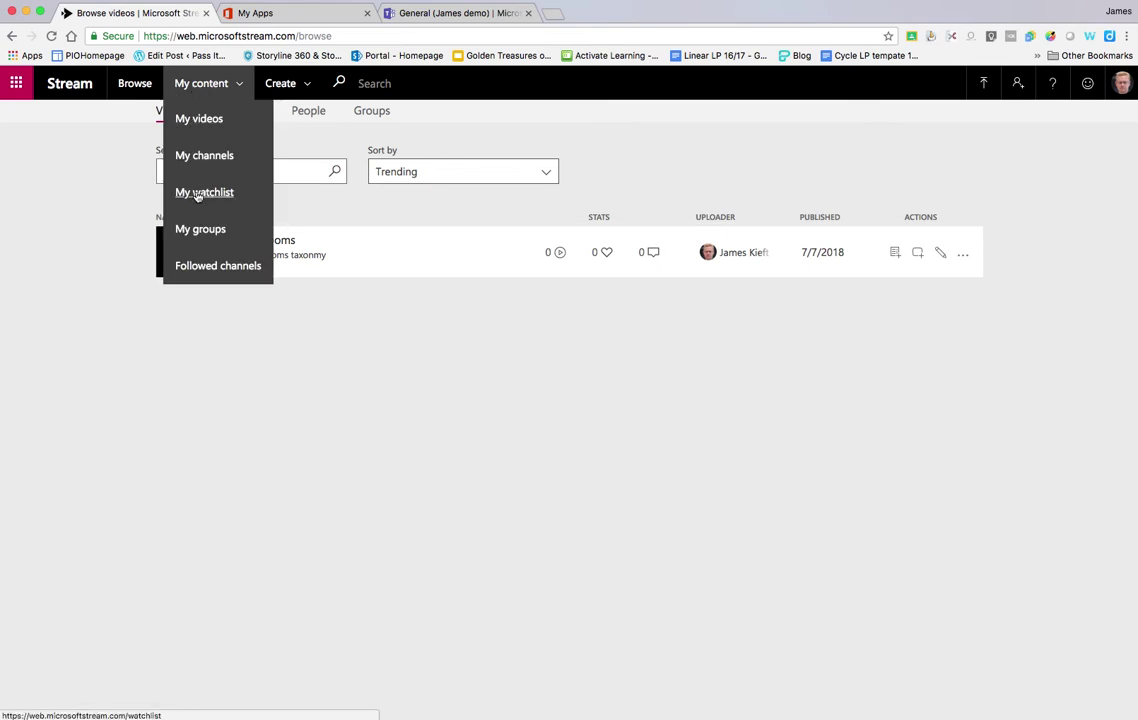
pyautogui.click(205, 120)
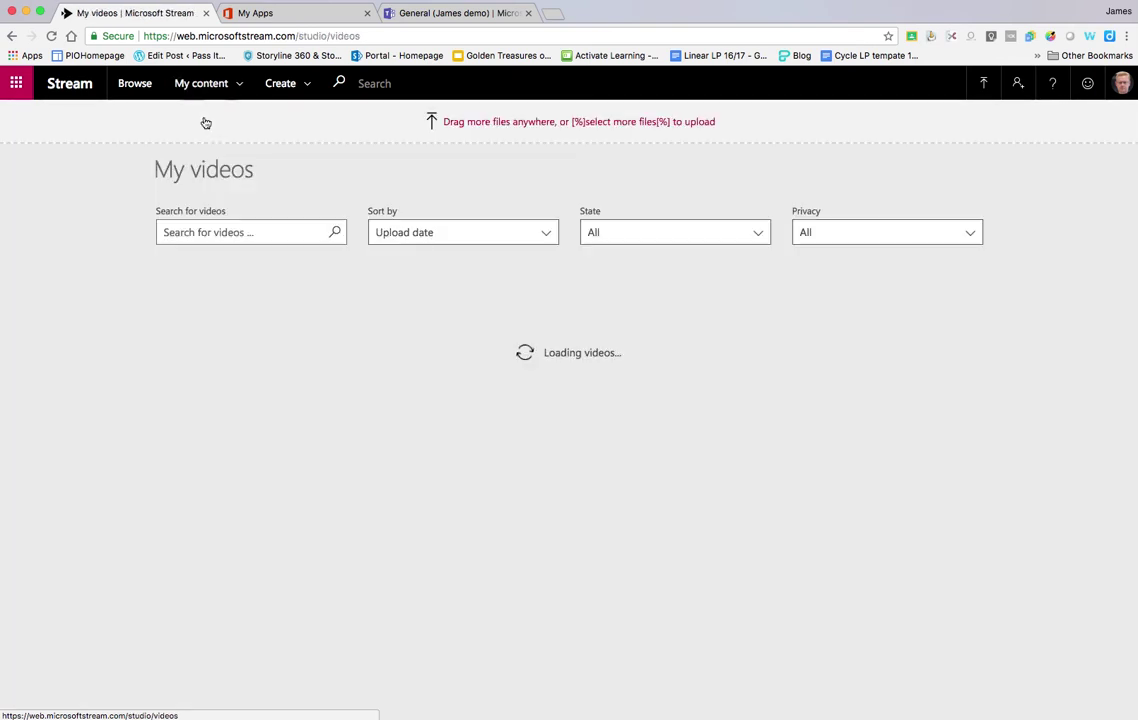
pyautogui.click(303, 88)
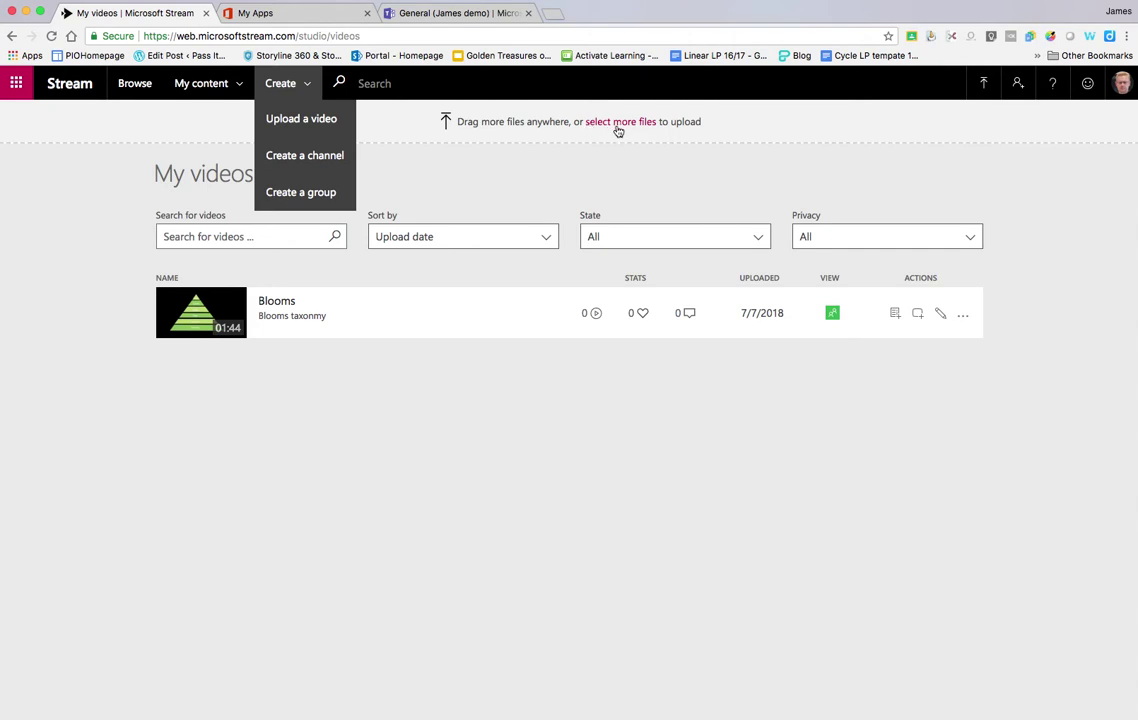
# Step: Upload the 'Stream take 1' movie from the Desktop via Create > Upload a video
pyautogui.click(291, 120)
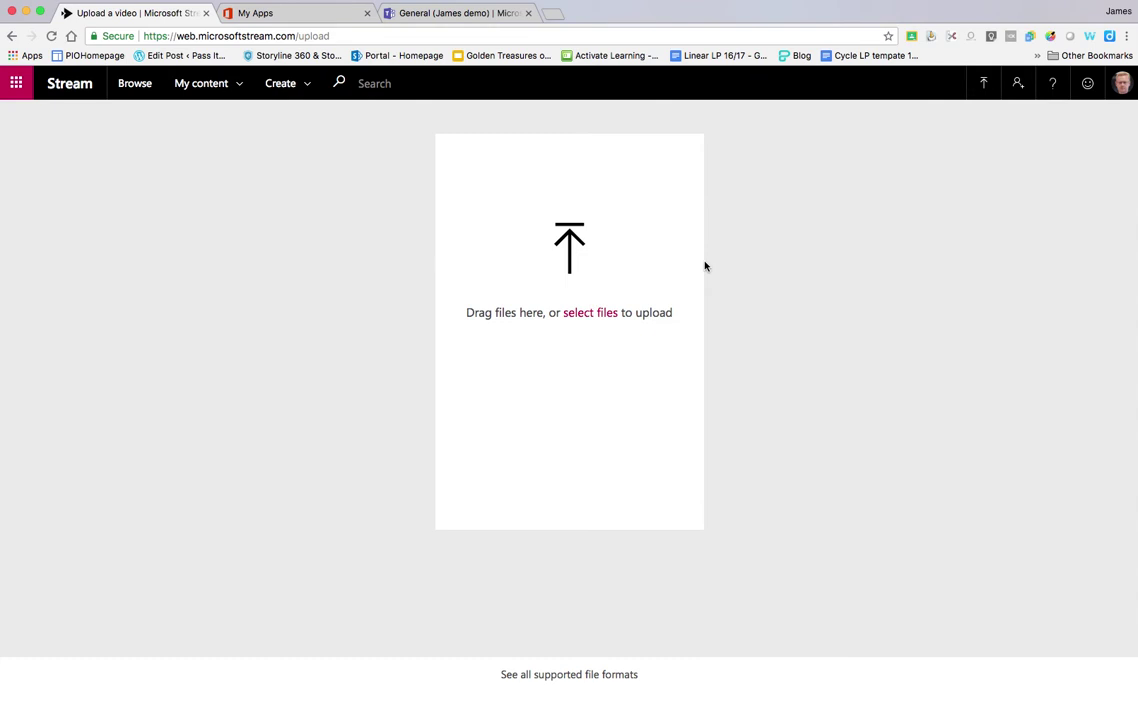
pyautogui.click(586, 314)
pyautogui.scroll(-10, 351, 254)
pyautogui.scroll(-3, 422, 256)
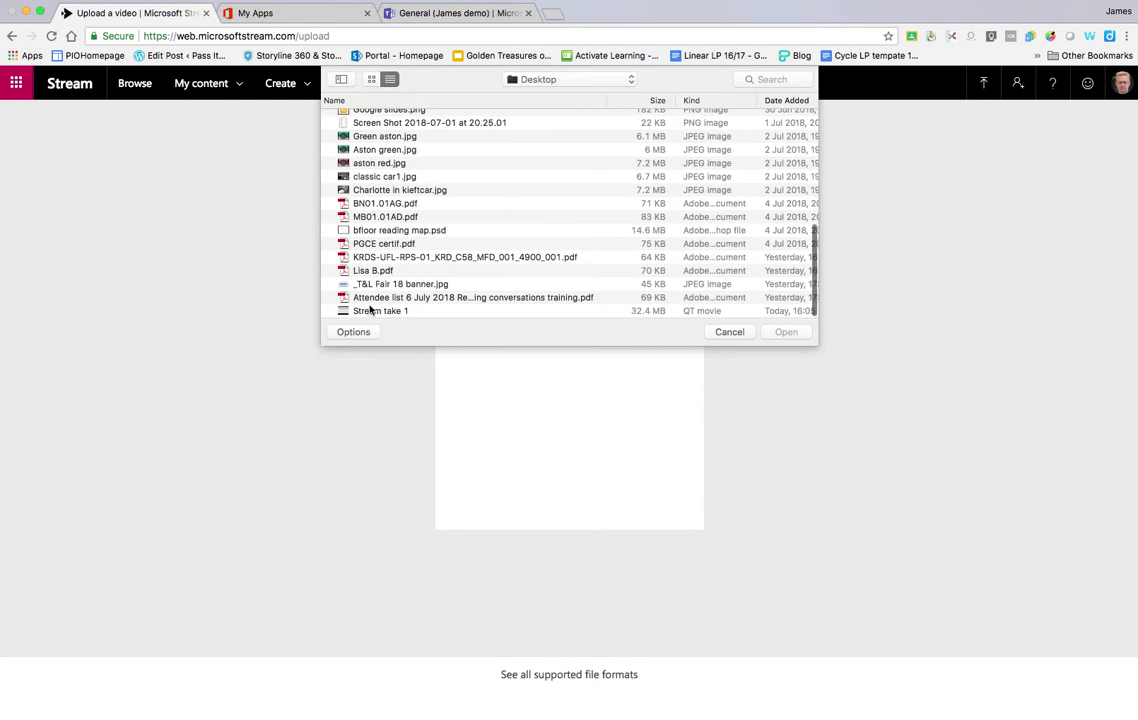
pyautogui.click(368, 311)
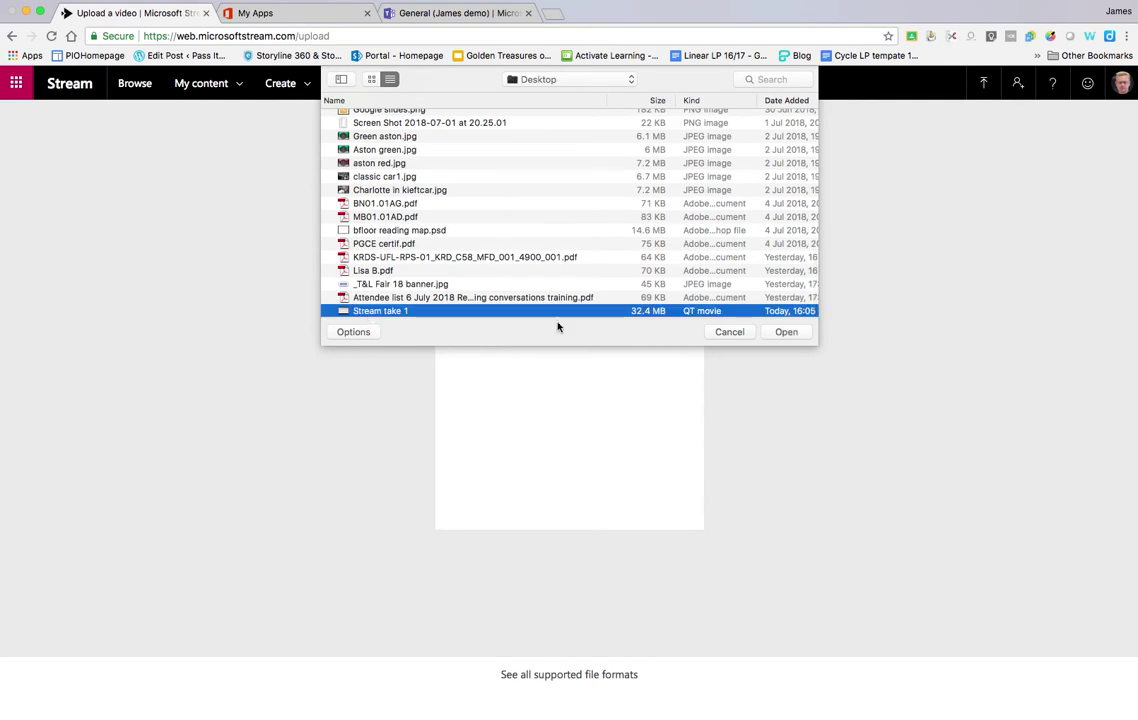
pyautogui.click(794, 336)
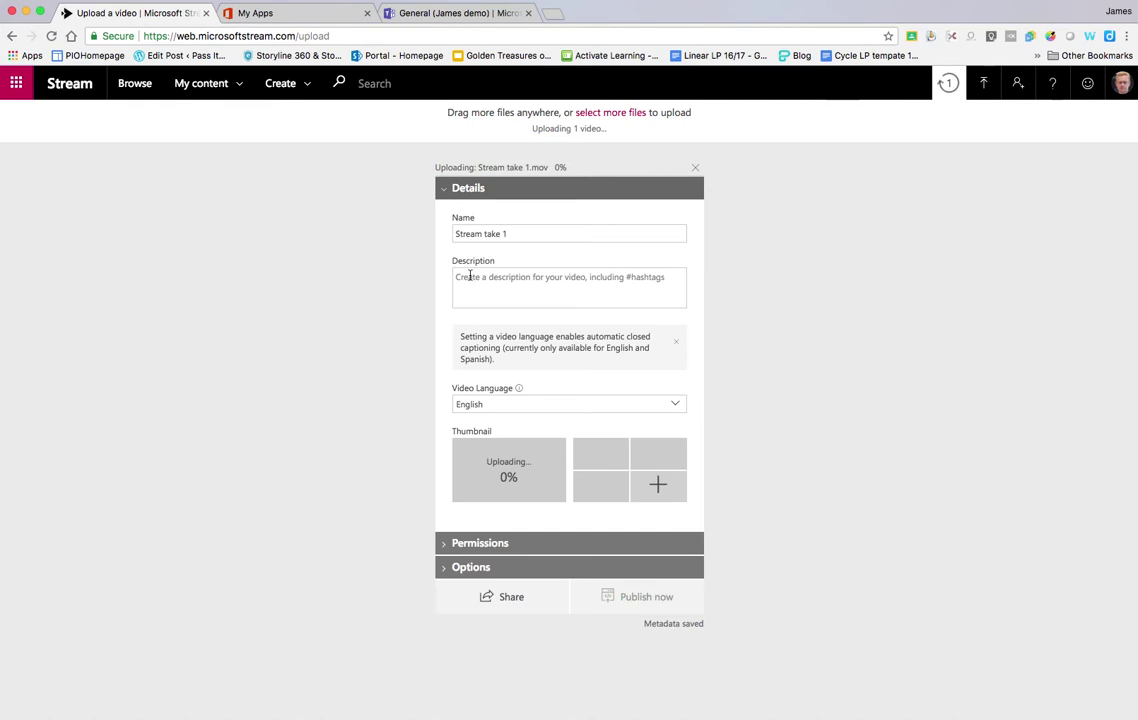
# Step: Rename the video 'Stream tutoiral' and add the description 'a quick guide to using stream'
pyautogui.click(512, 233)
pyautogui.moveTo(485, 233); pyautogui.dragTo(520, 235)
pyautogui.write('tu')
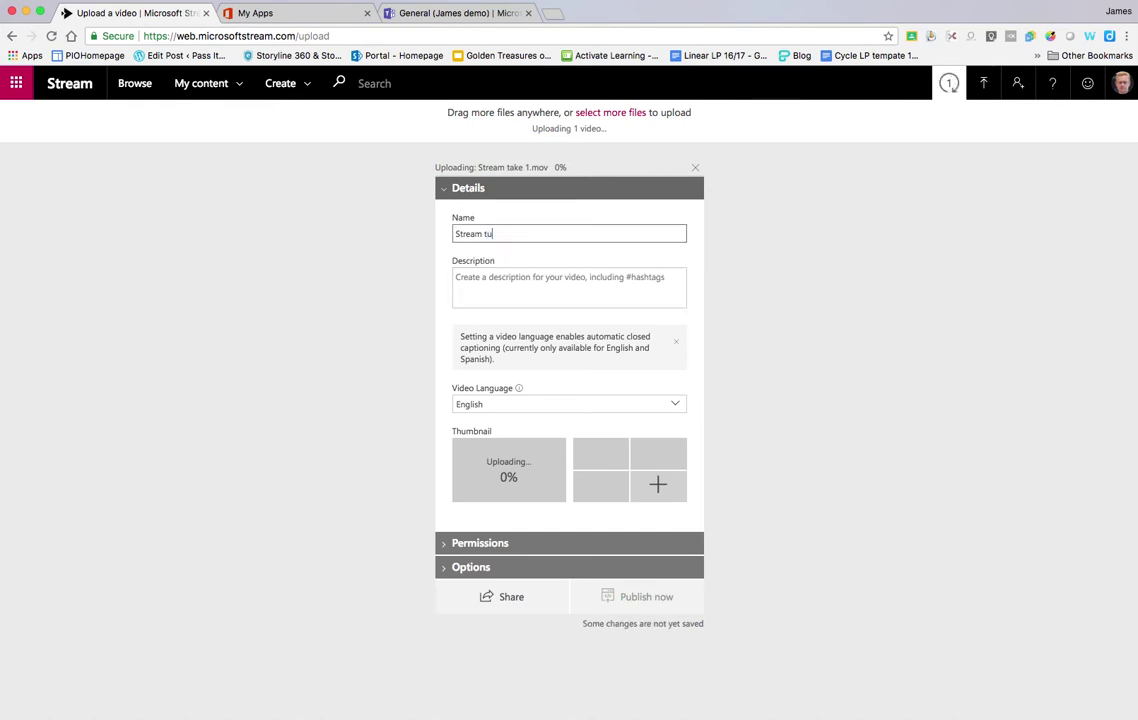
pyautogui.write('toiral')
pyautogui.click(490, 277)
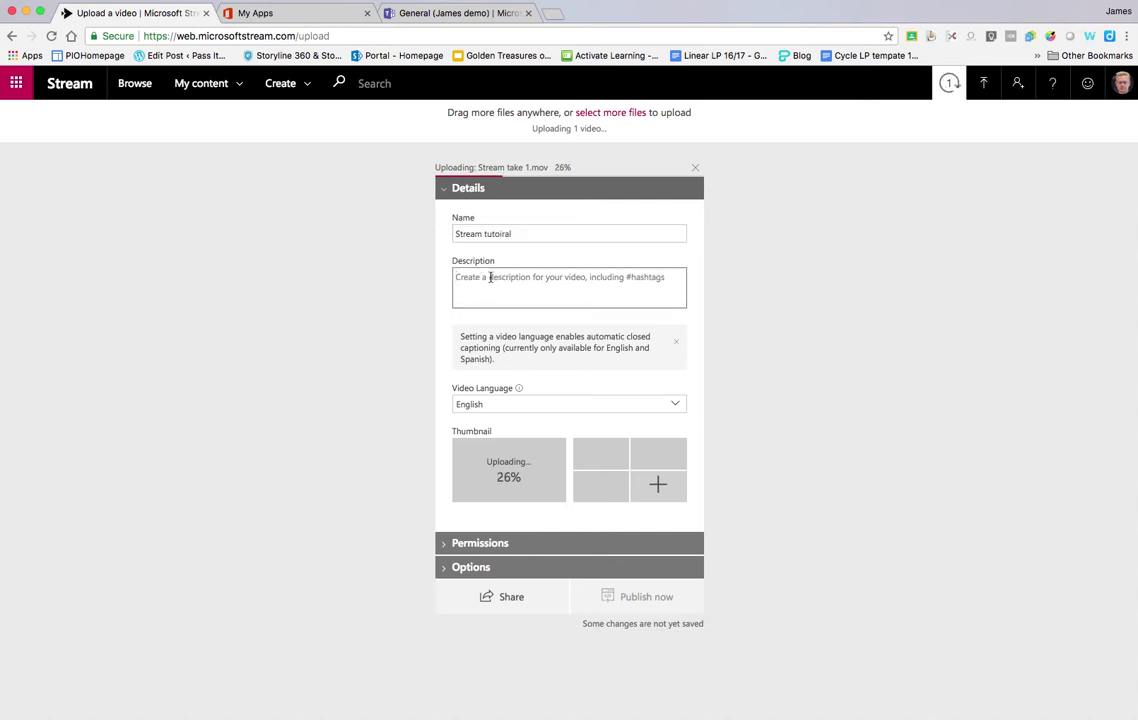
pyautogui.write('a quick')
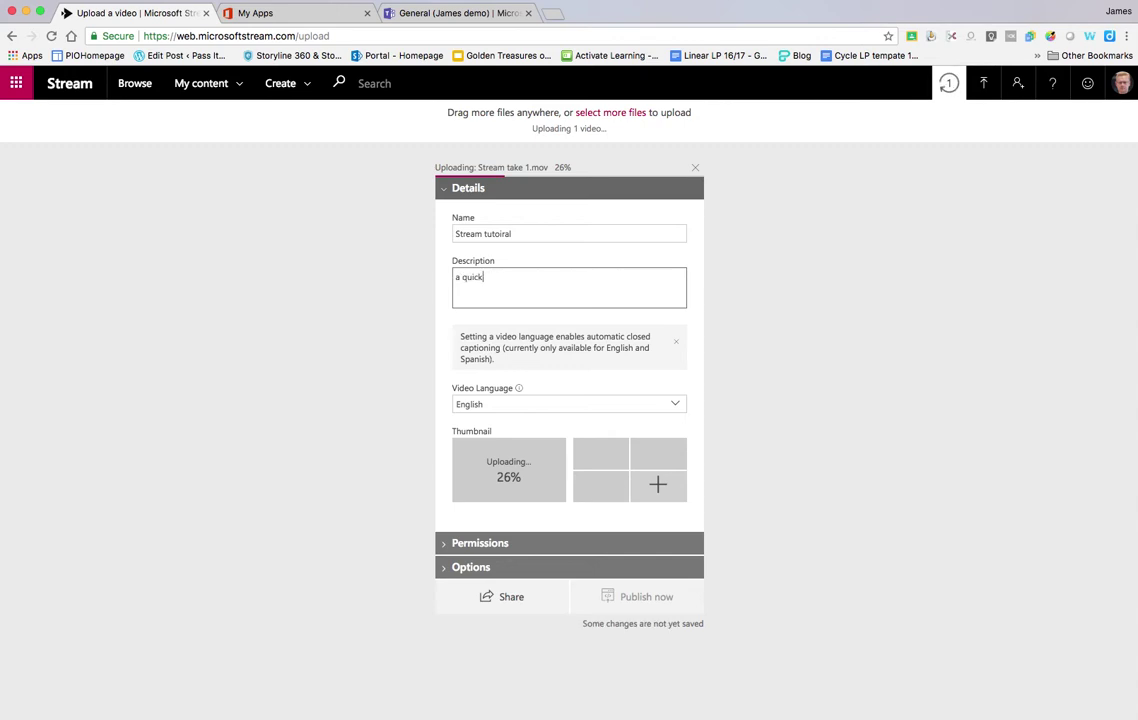
pyautogui.write(' guide to using stream')
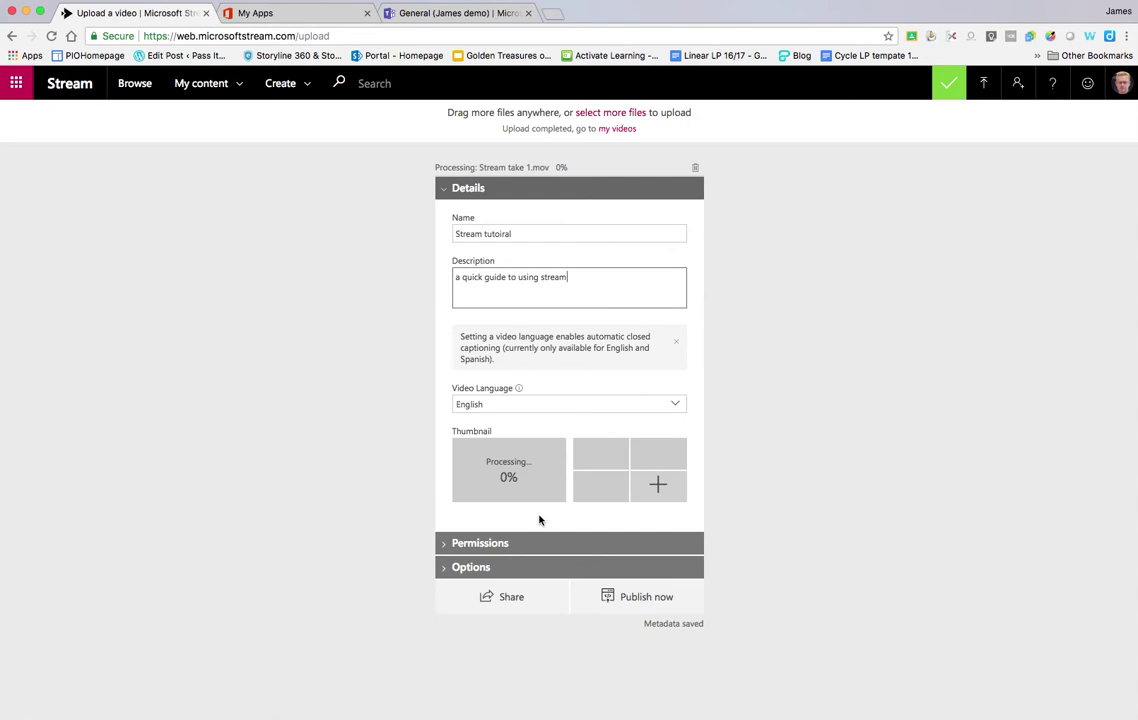
pyautogui.click(442, 546)
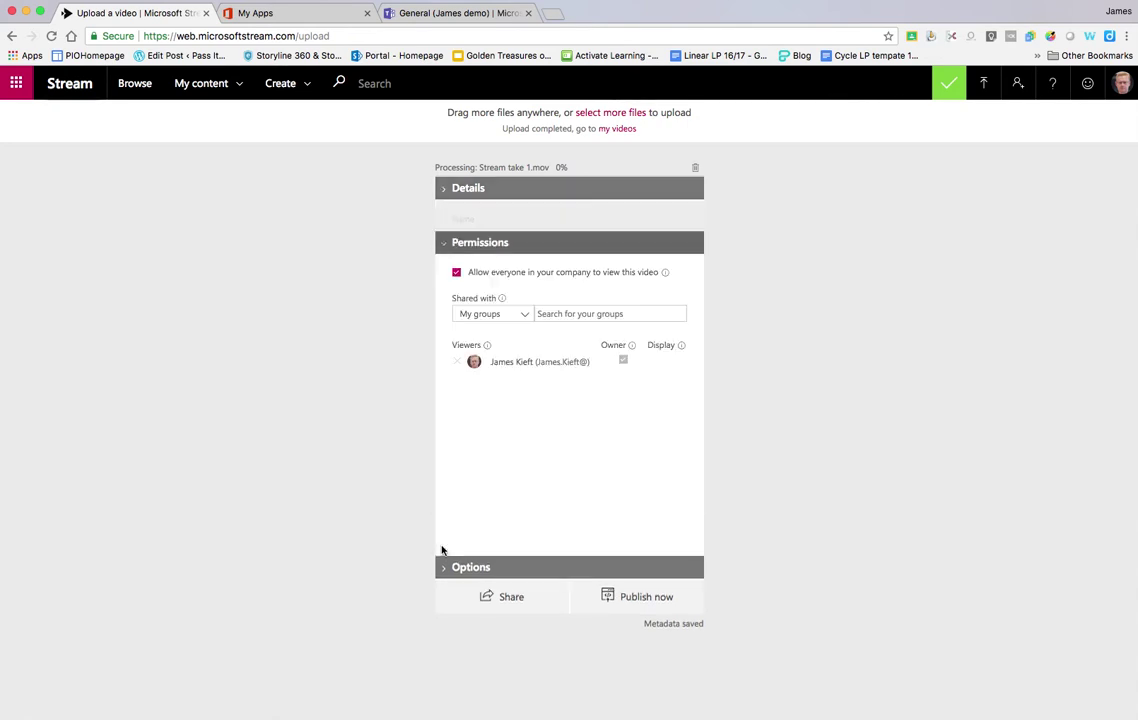
# Step: Try the Shared with options People and Channels, then set sharing back to My groups
pyautogui.click(525, 287)
pyautogui.click(506, 331)
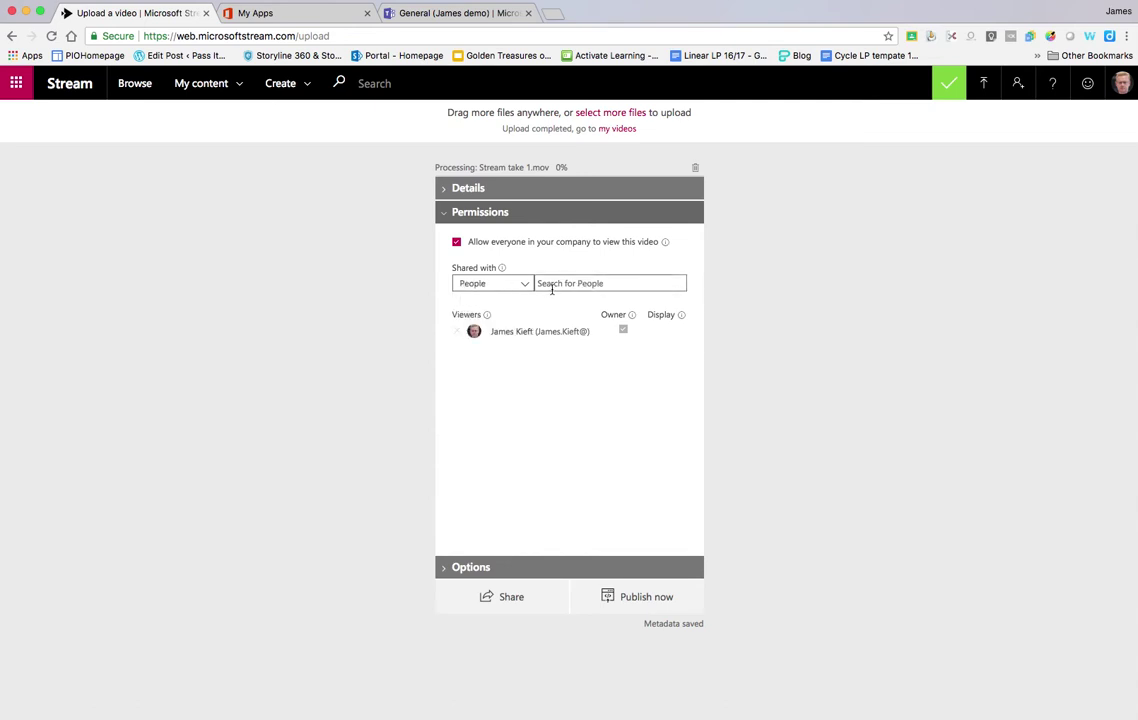
pyautogui.click(525, 288)
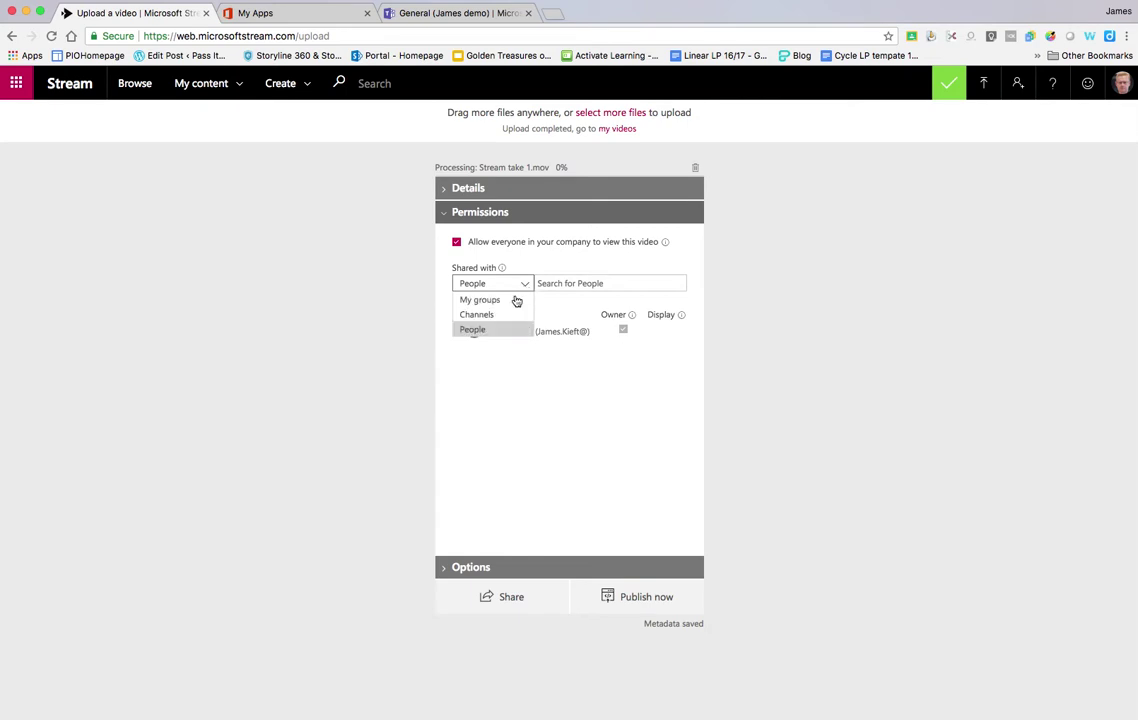
pyautogui.click(513, 315)
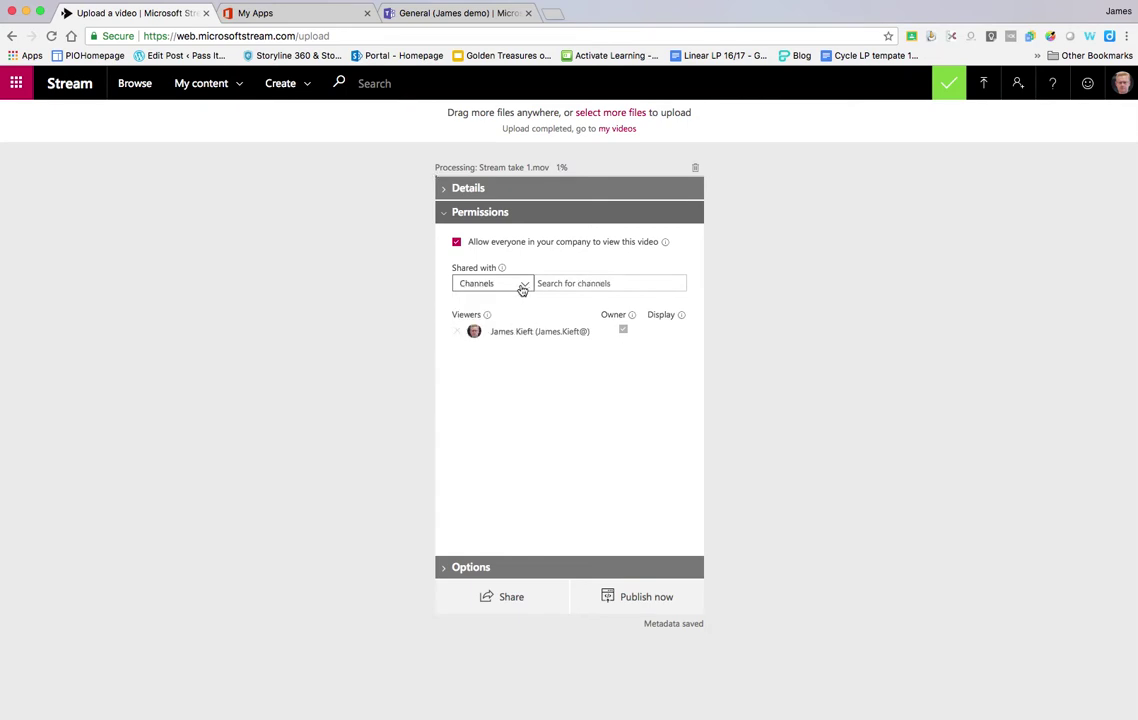
pyautogui.click(522, 289)
pyautogui.click(498, 298)
# Step: Review the additional video options, then publish the Stream tutoiral video
pyautogui.click(441, 568)
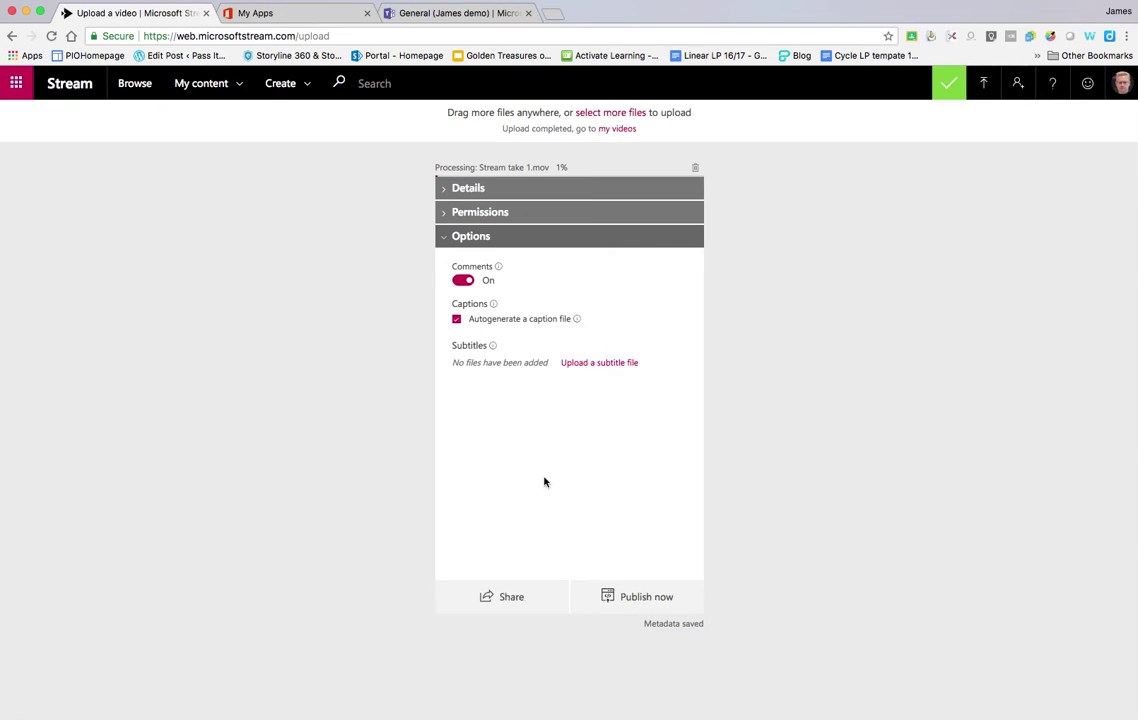
pyautogui.click(445, 195)
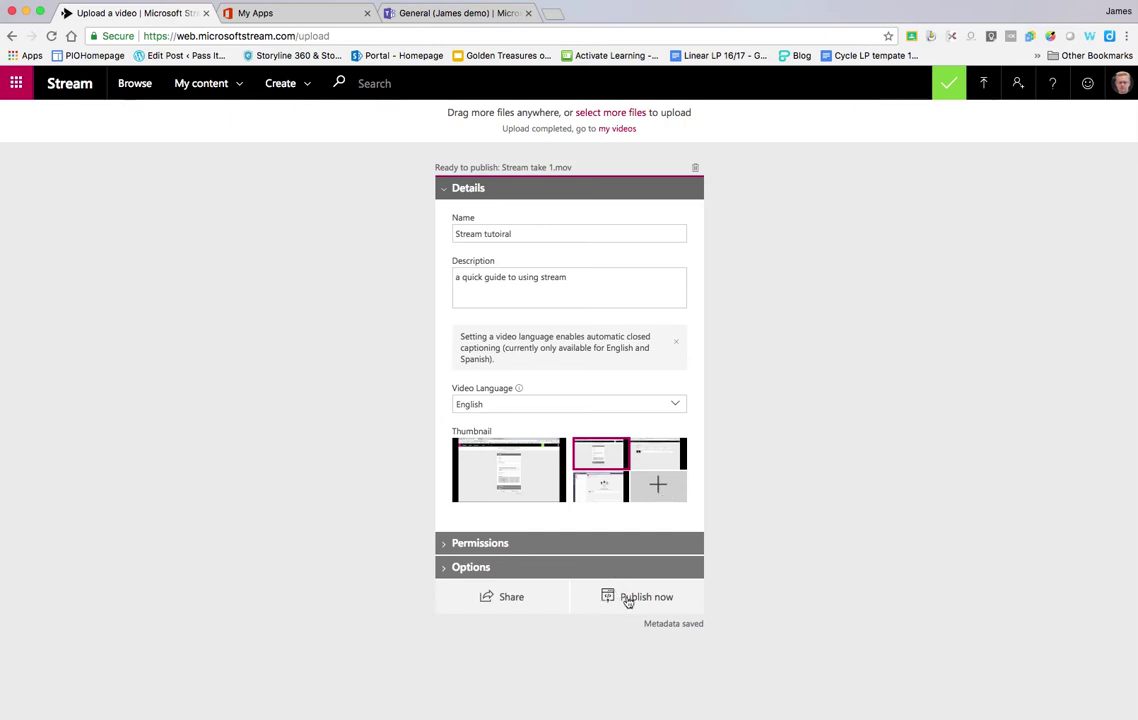
pyautogui.click(629, 597)
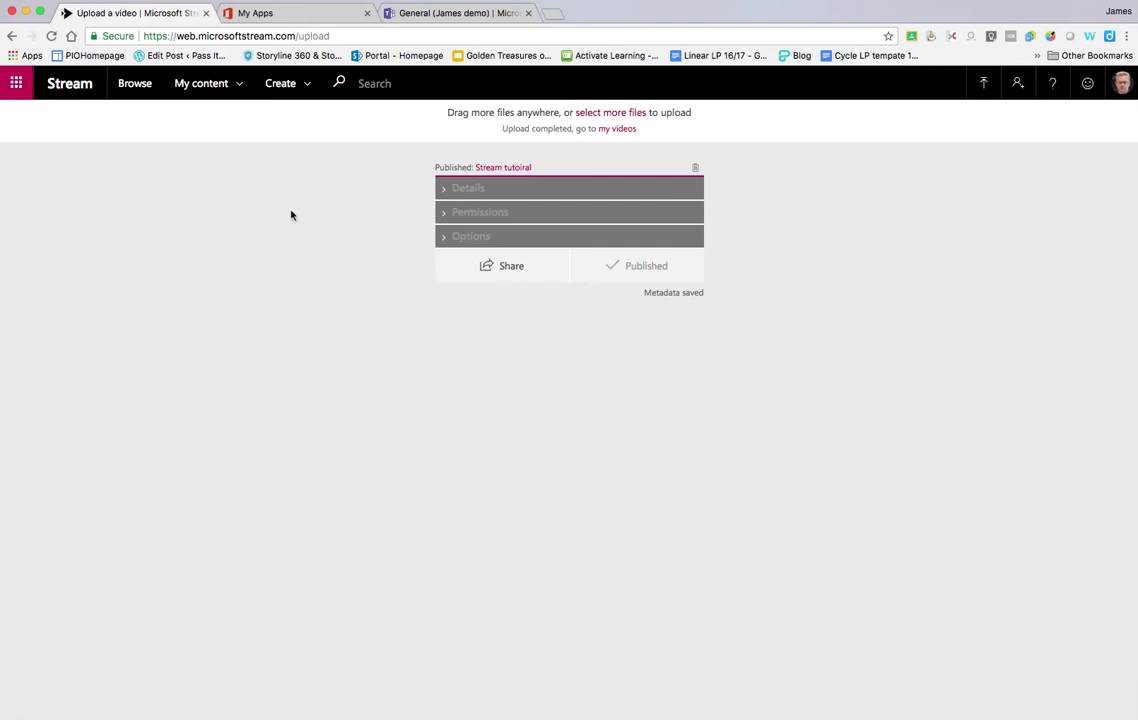
# Step: From My videos, open the Share options for the Stream tutoiral video
pyautogui.click(203, 88)
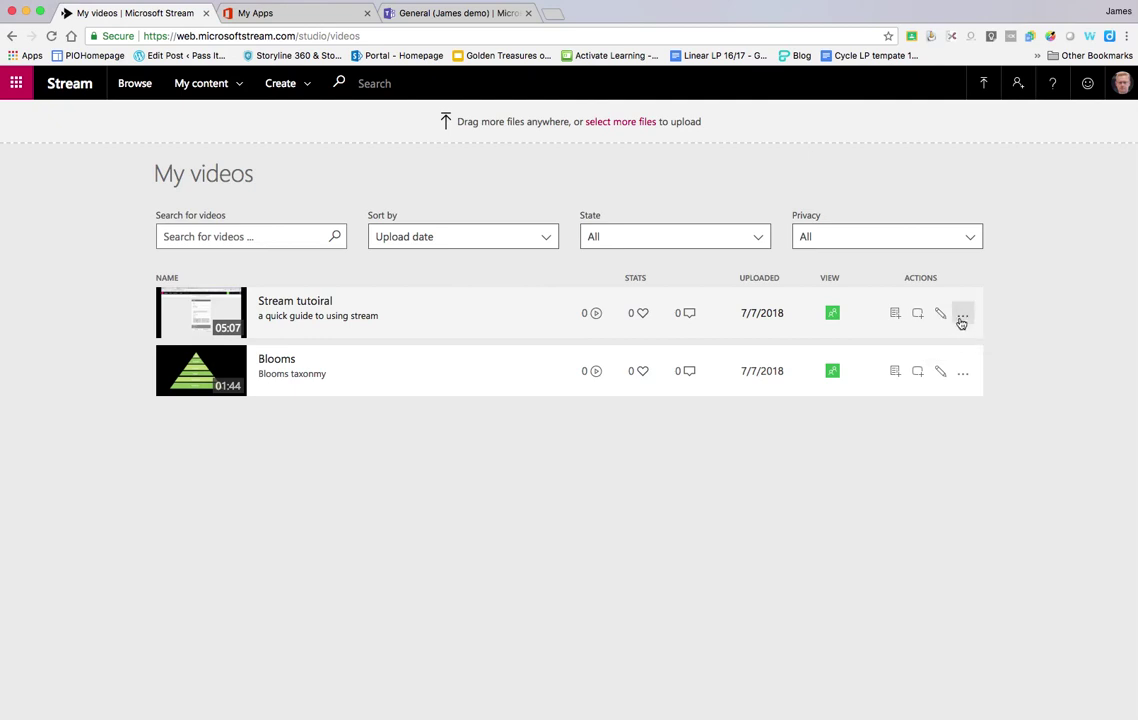
pyautogui.click(961, 320)
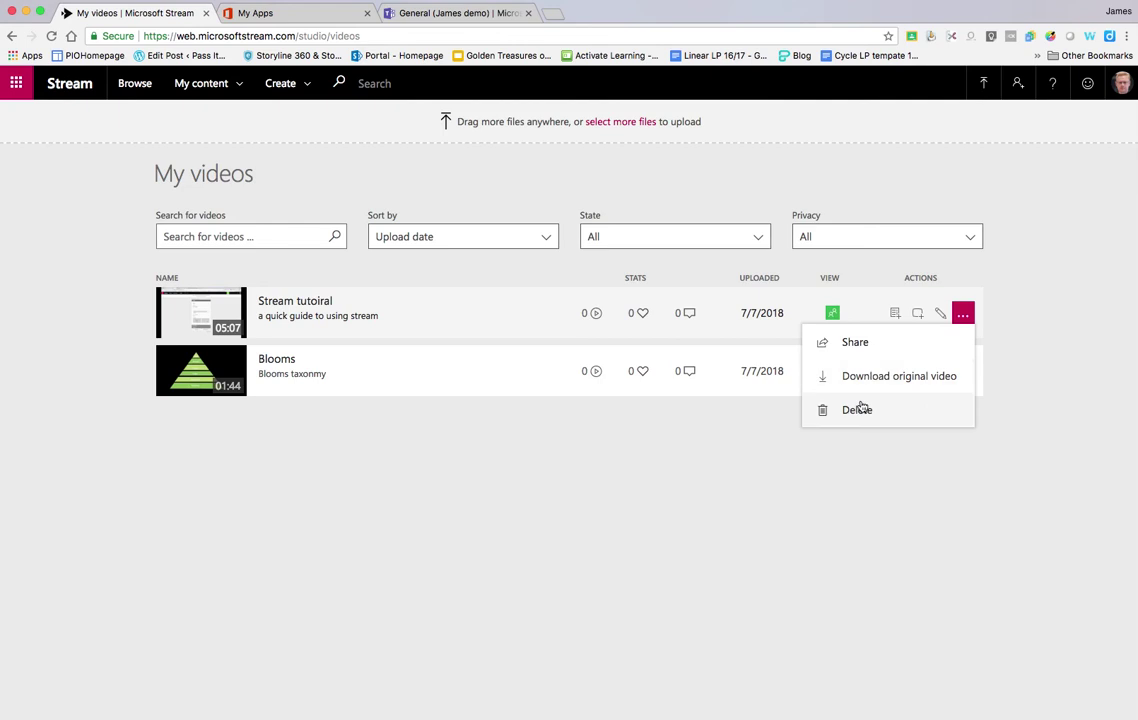
pyautogui.click(861, 349)
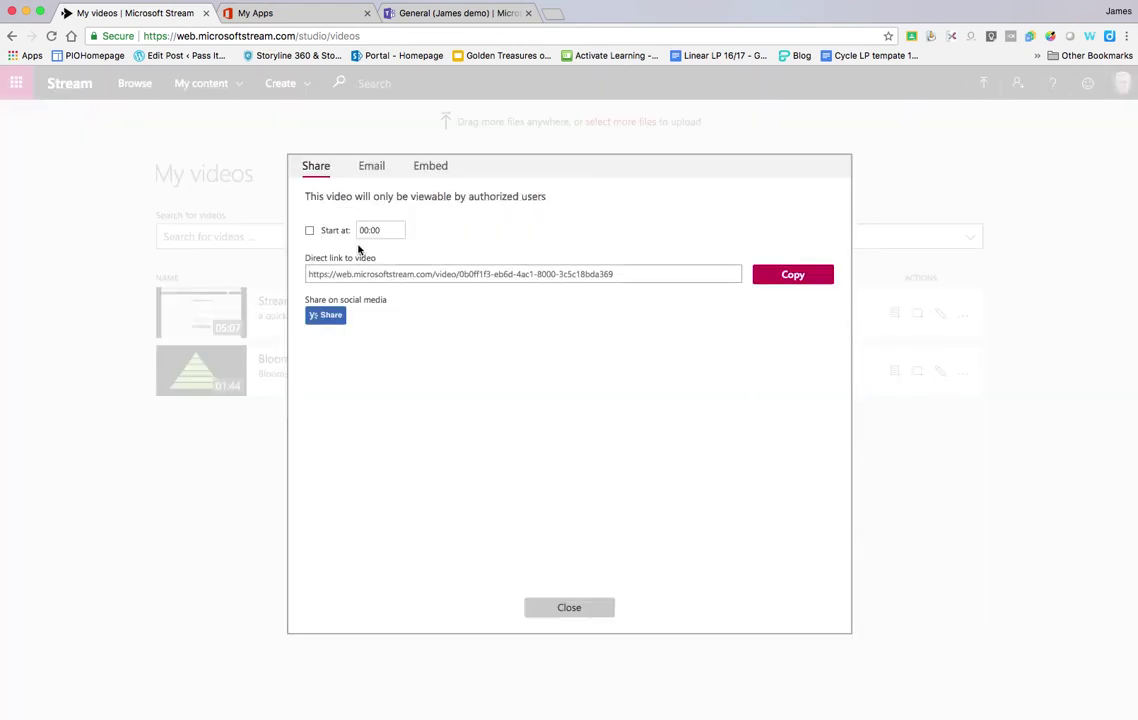
# Step: Select the video's direct link, preview the Email and Embed sharing options, and close the dialog
pyautogui.click(420, 273)
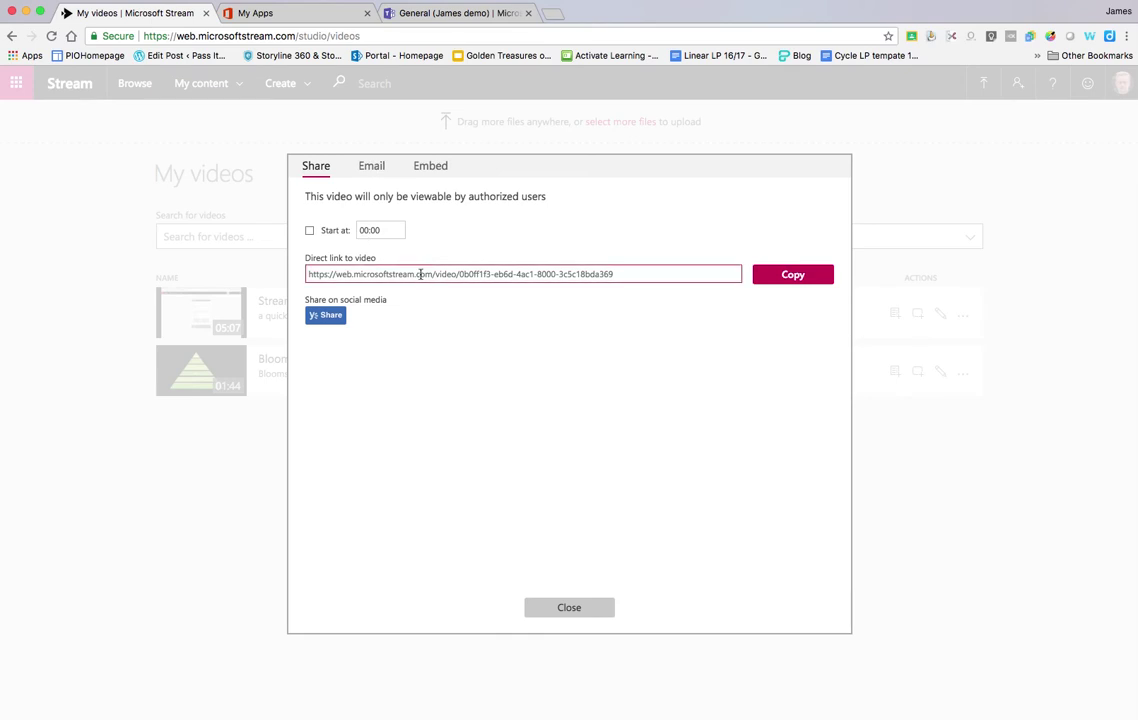
pyautogui.press('super+a')
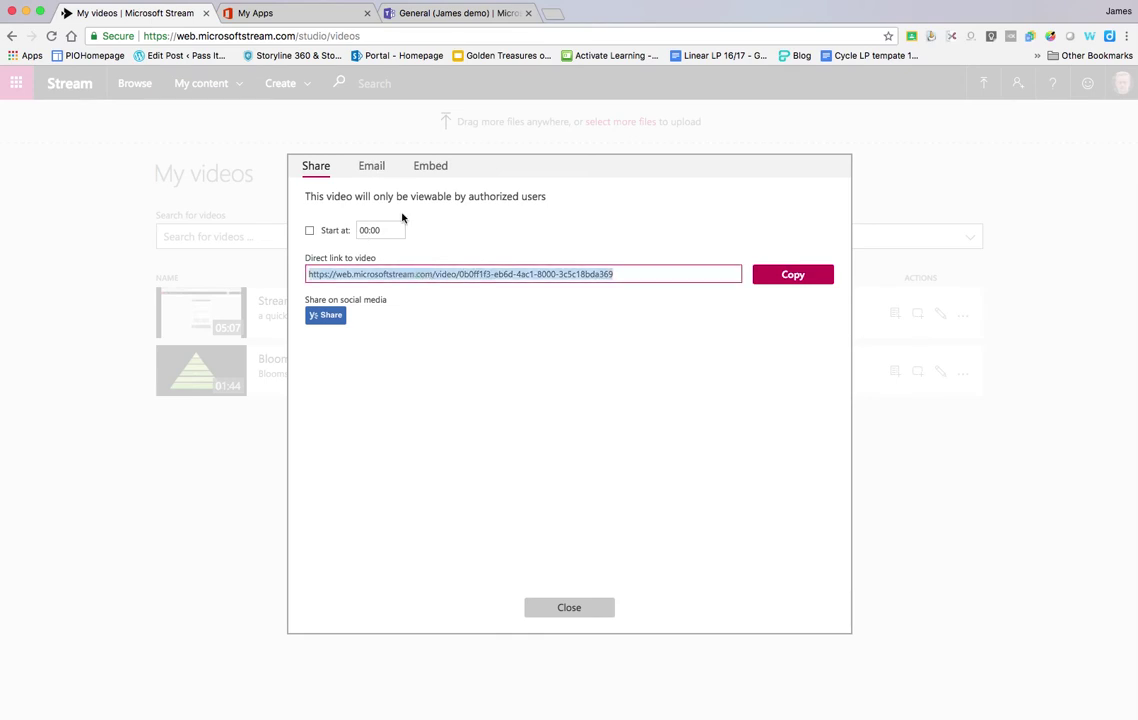
pyautogui.click(371, 168)
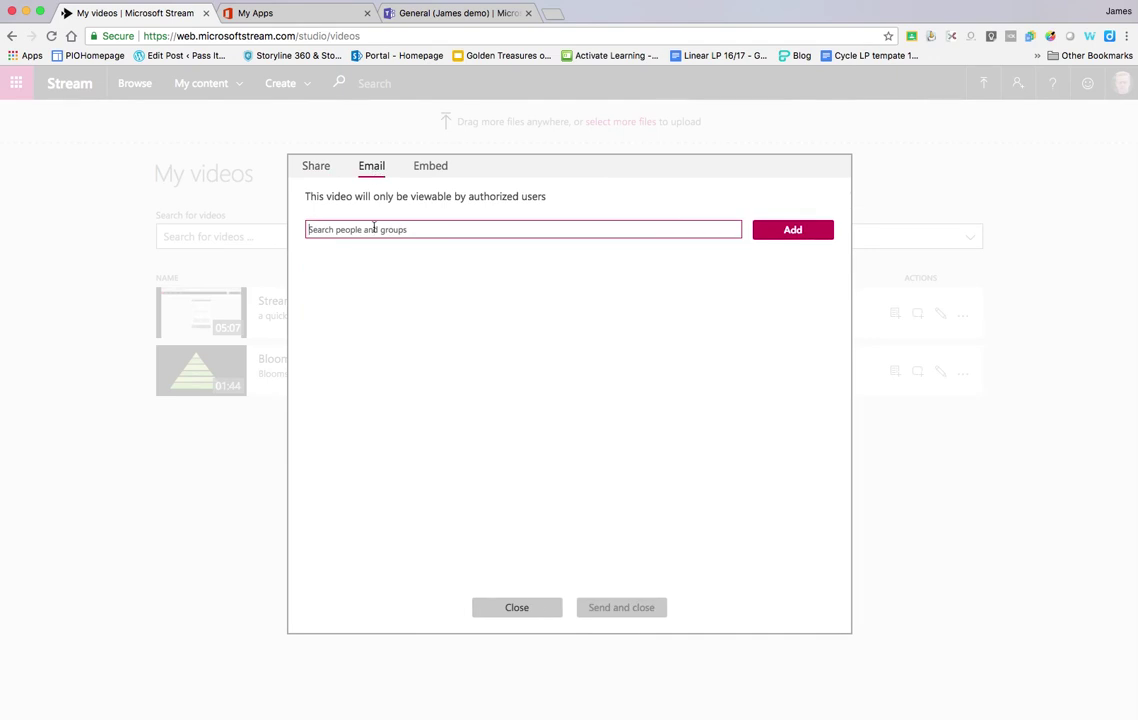
pyautogui.click(434, 172)
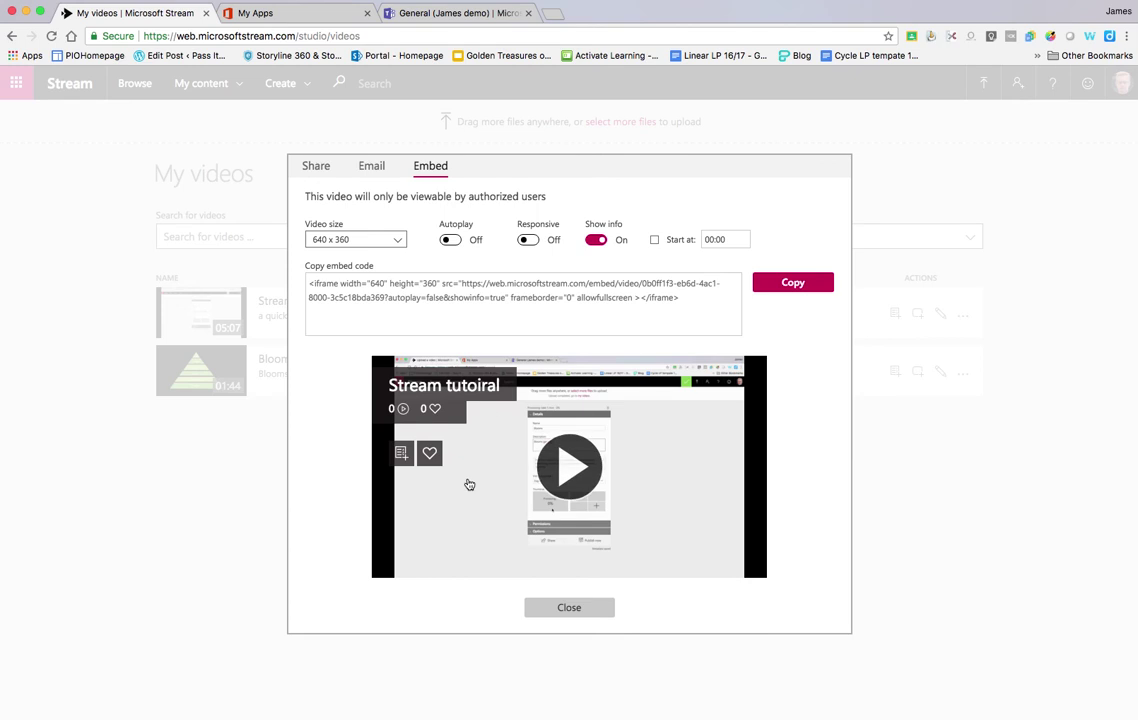
pyautogui.click(568, 608)
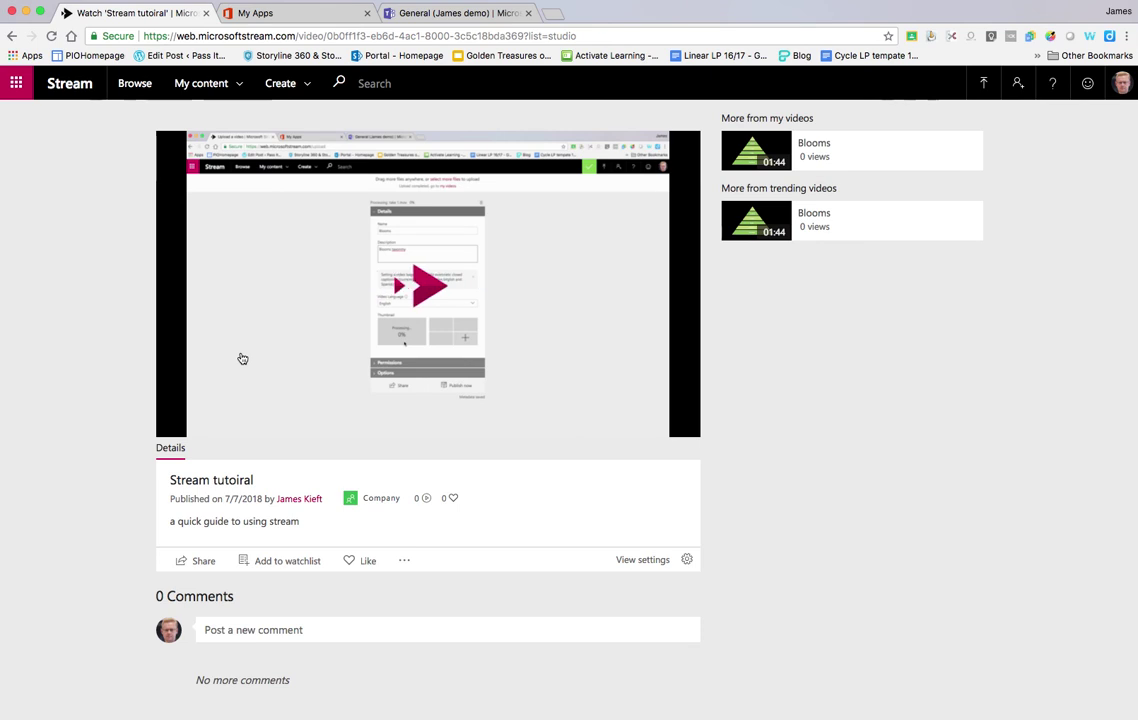
# Step: Play and pause Stream tutoiral, then cancel the Invite others dialog
pyautogui.click(174, 420)
pyautogui.click(172, 420)
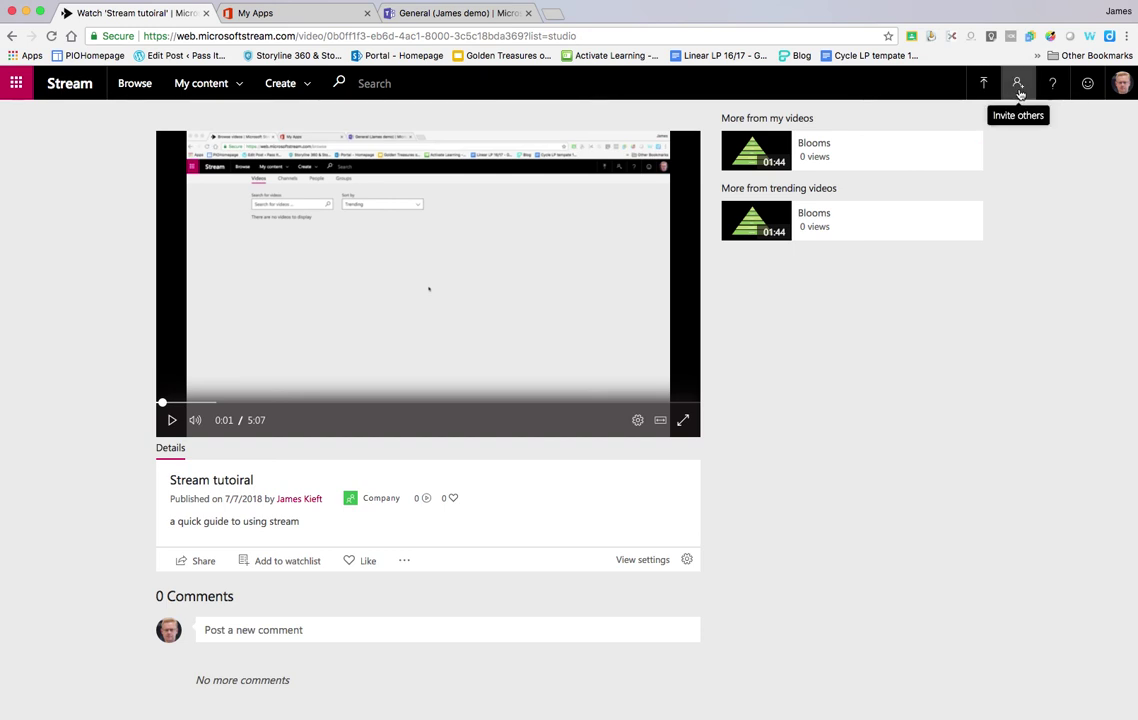
pyautogui.click(1019, 88)
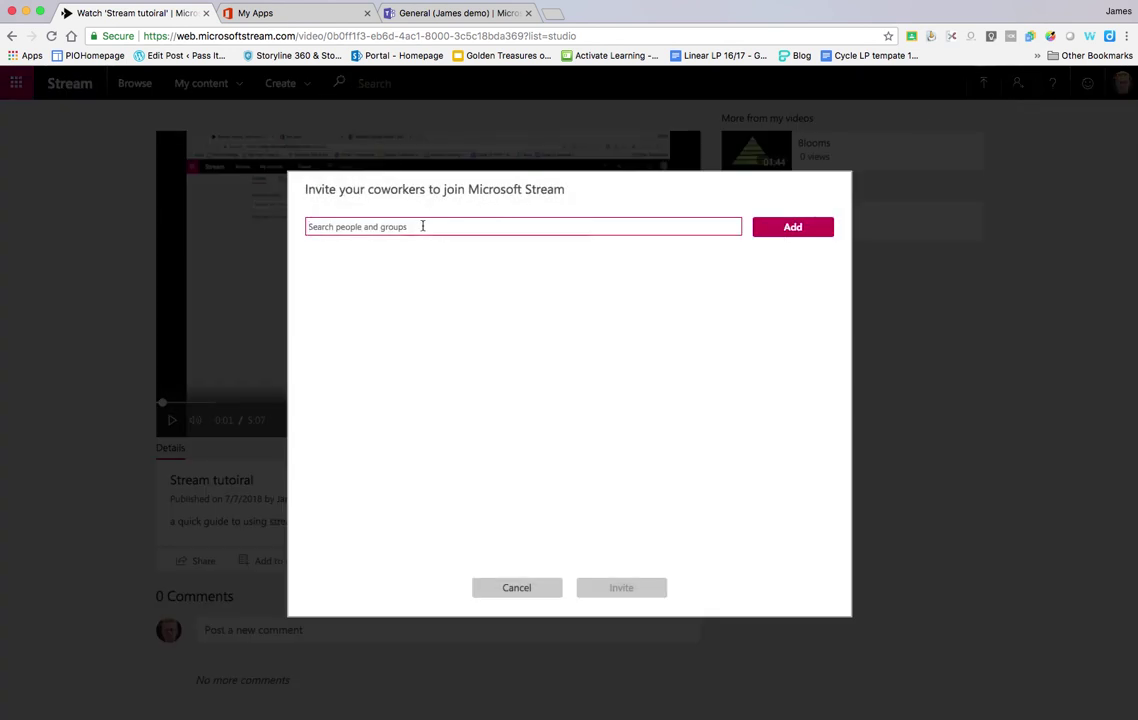
pyautogui.click(517, 588)
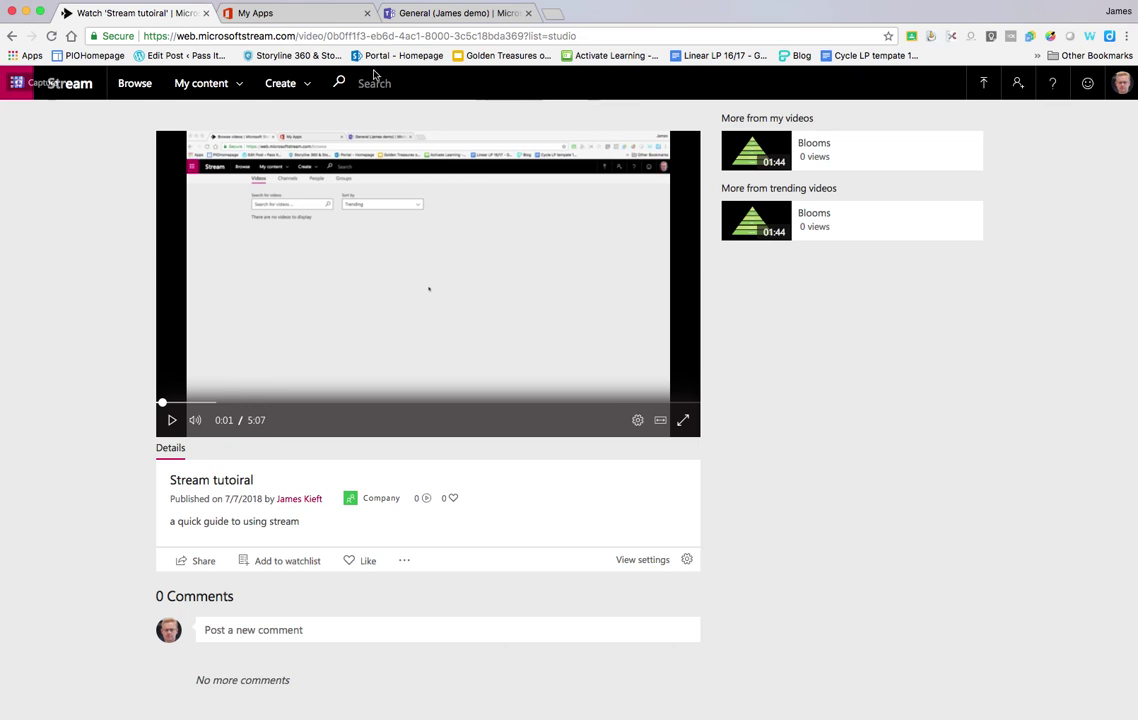
# Step: In Teams General channel, add a Stream tab 'How to use stream' with the pasted video link
pyautogui.click(411, 16)
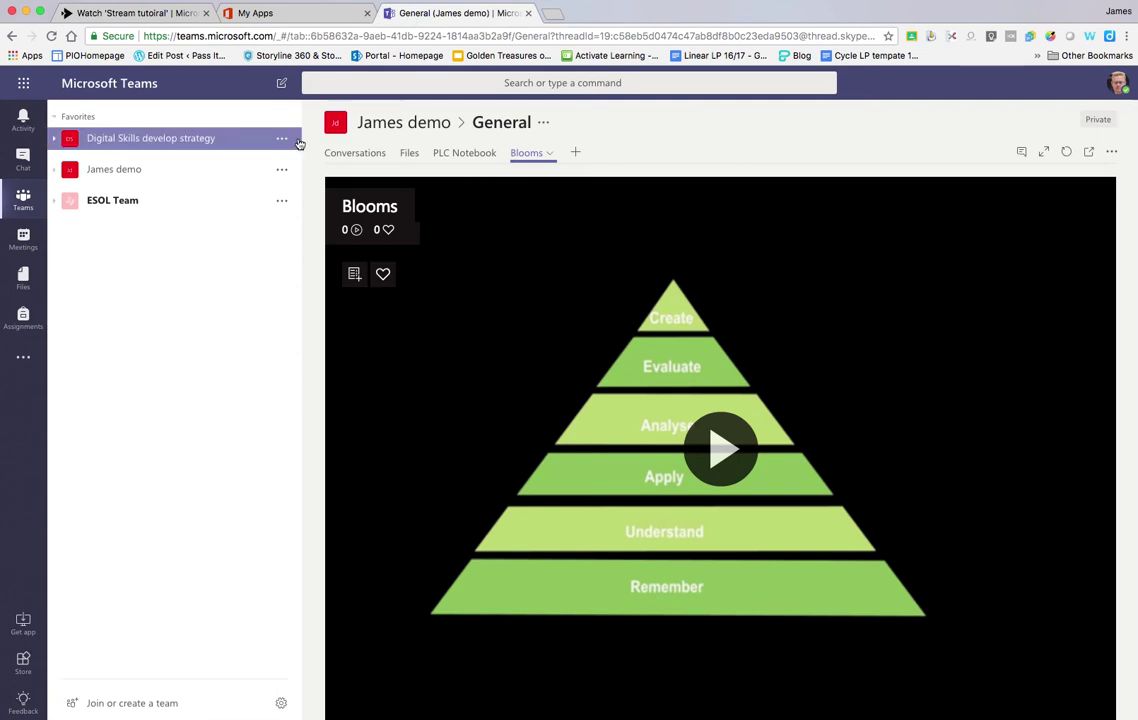
pyautogui.click(574, 156)
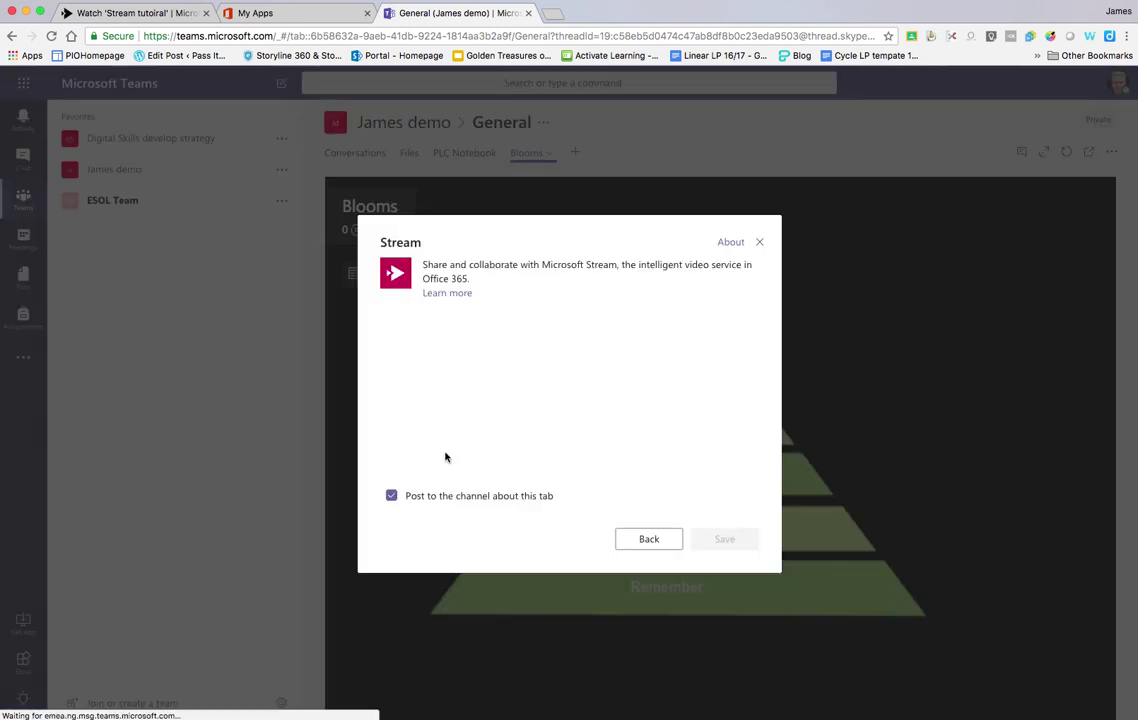
pyautogui.doubleClick(372, 355)
pyautogui.write('How to use stream')
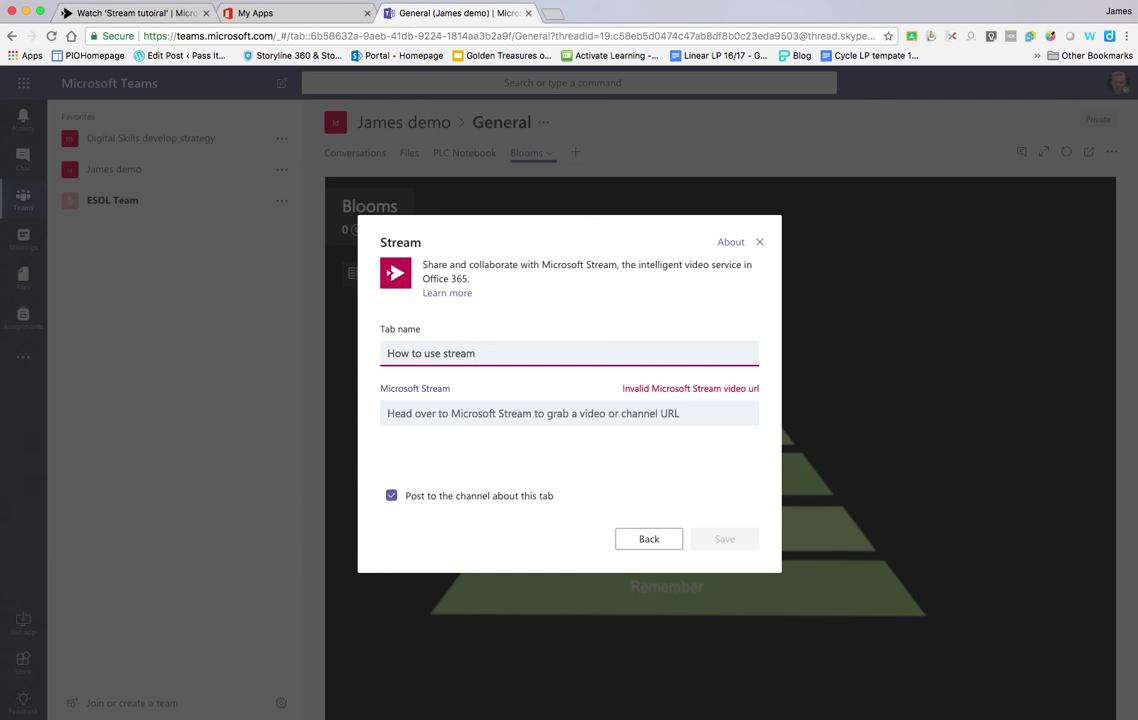
pyautogui.click(390, 414)
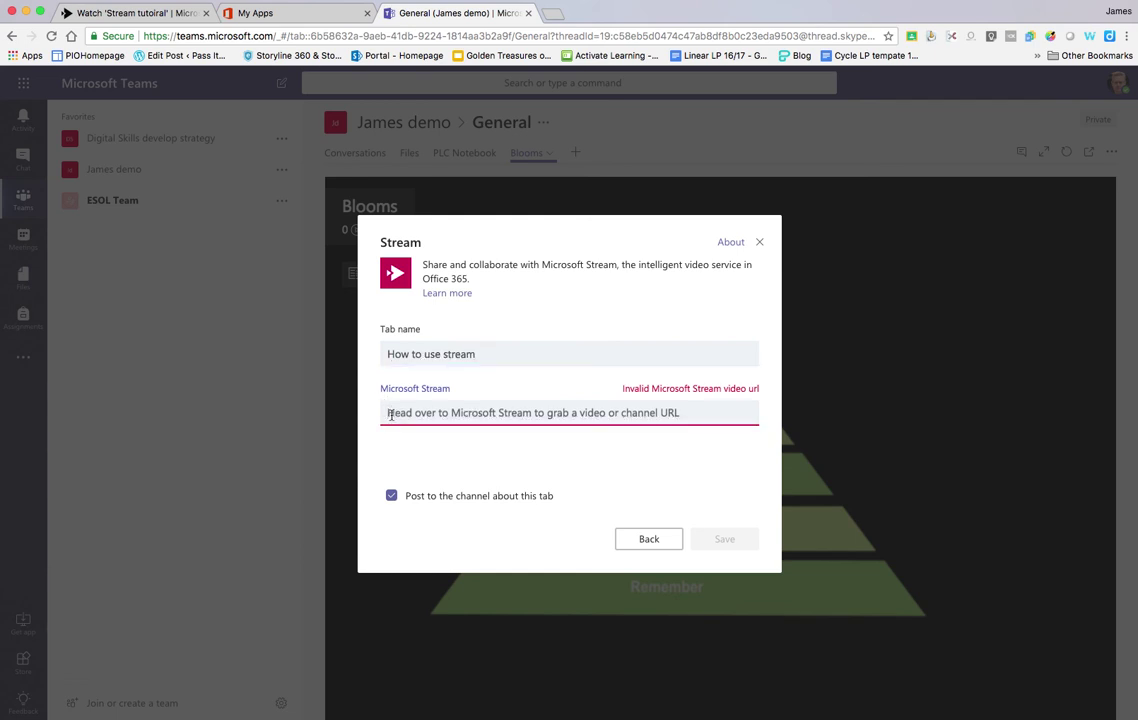
pyautogui.press('super+v')
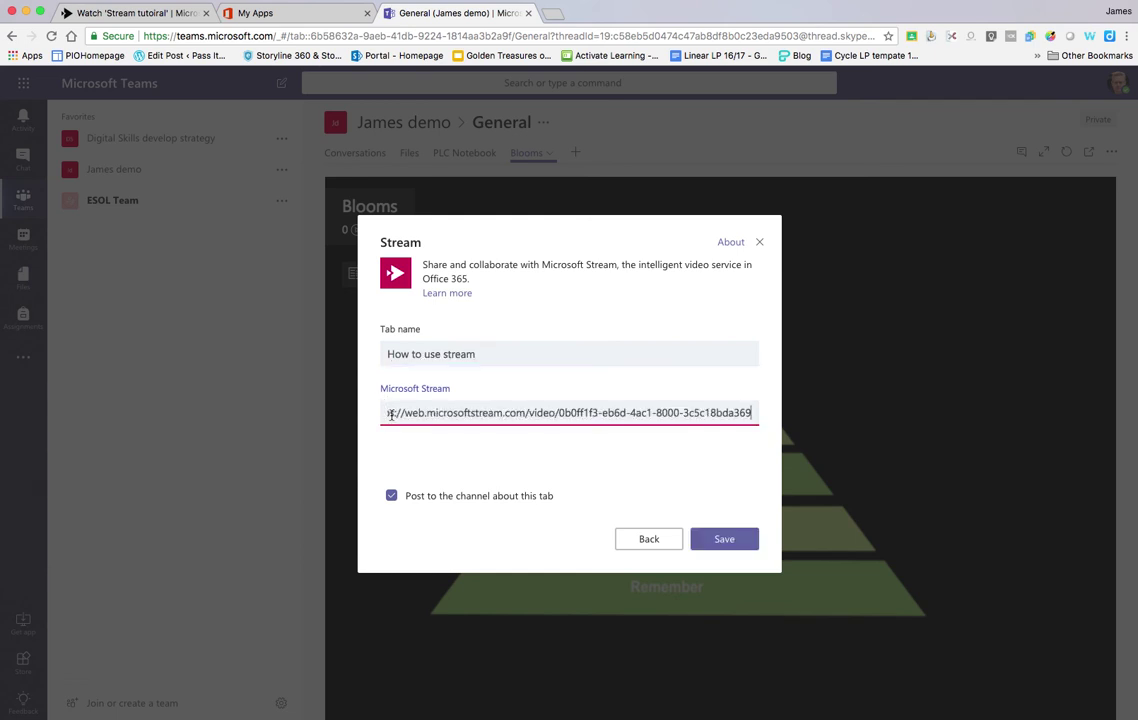
pyautogui.click(731, 546)
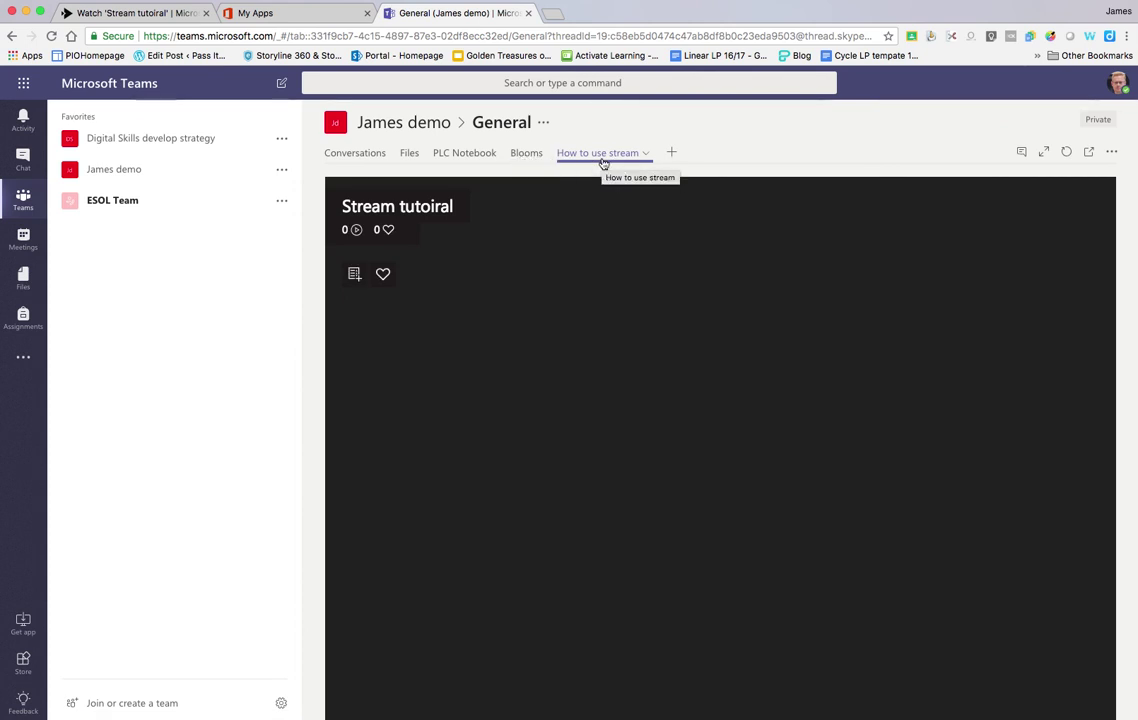
# Step: Switch from the Blooms tab to the How to use stream tab to view the video
pyautogui.click(533, 156)
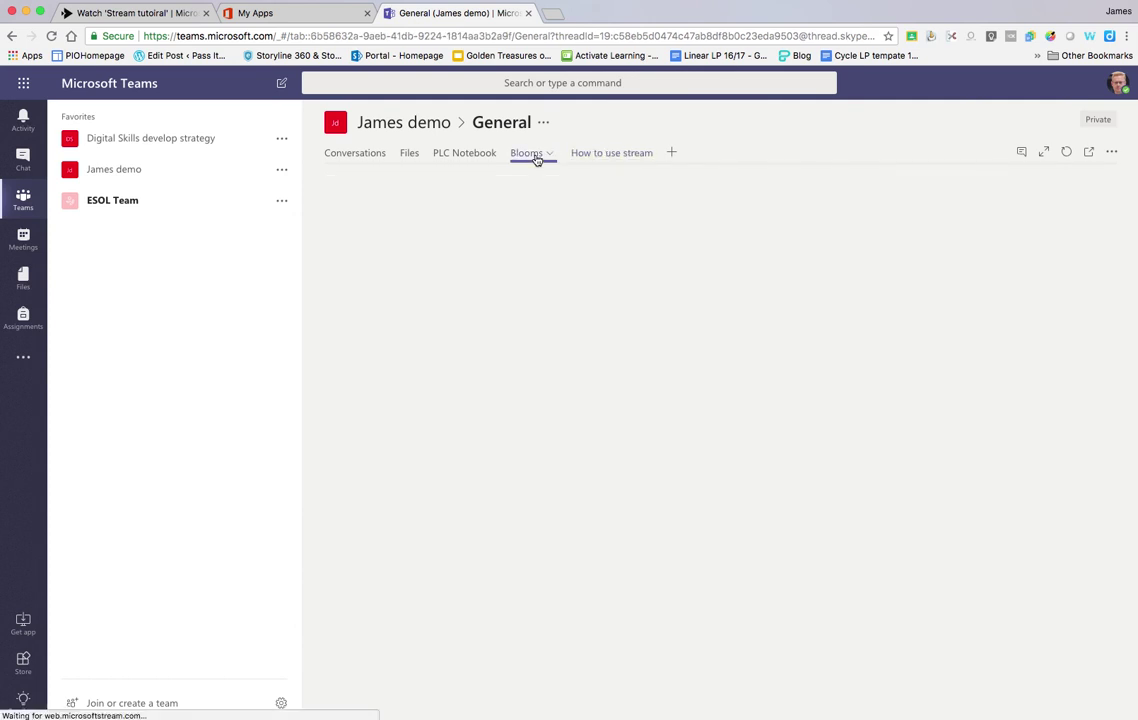
pyautogui.click(616, 158)
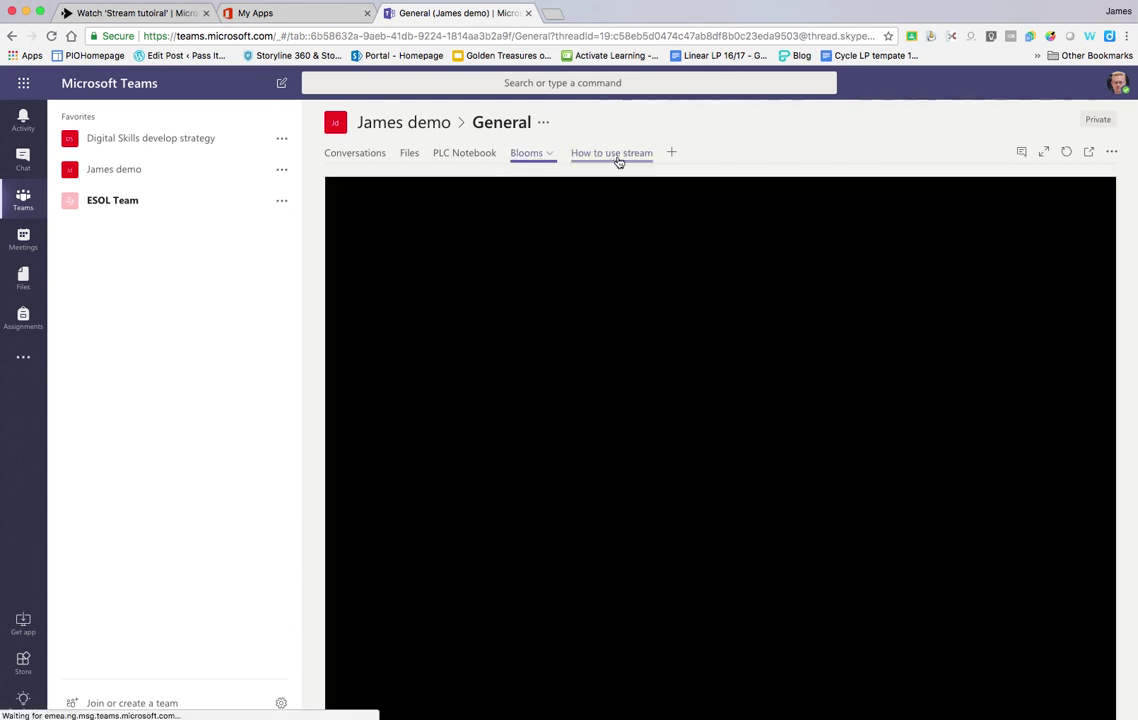
pyautogui.click(617, 157)
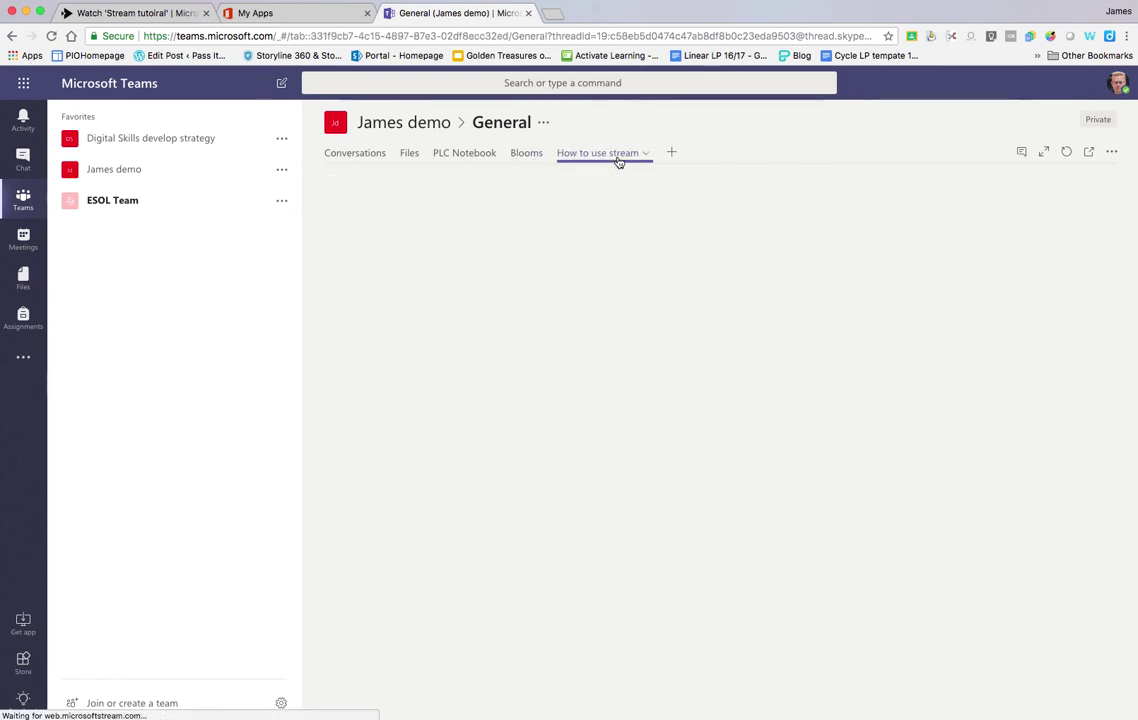